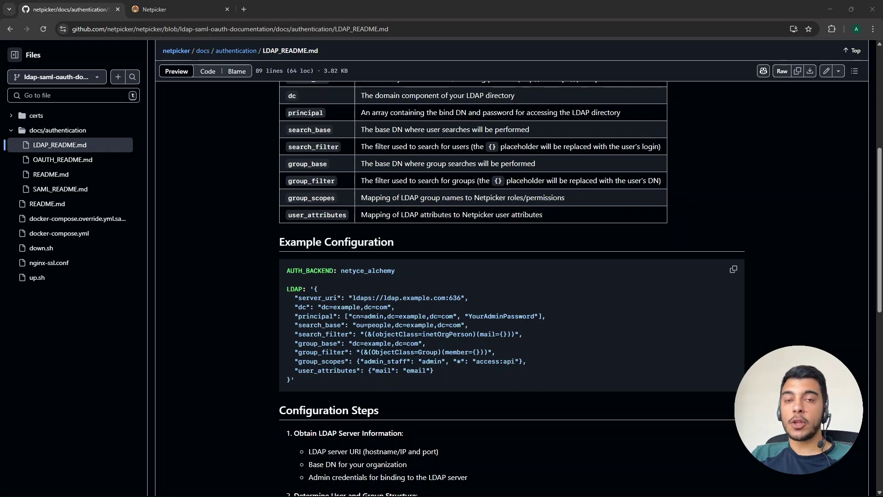
Examine the LDAP README's example configuration, including its AUTH_BACKEND value and the LDAP block
scroll(512, 276, up, 2)
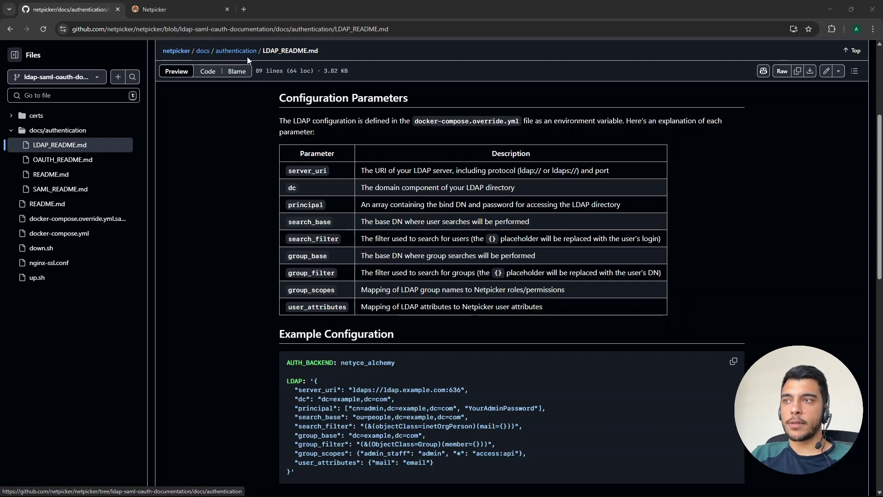
drag(331, 64, 264, 50)
scroll(276, 138, up, 1)
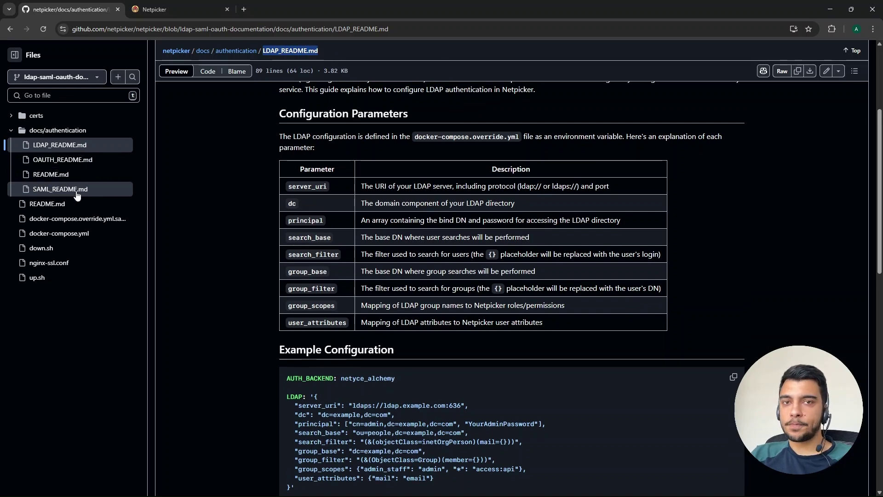
click(209, 255)
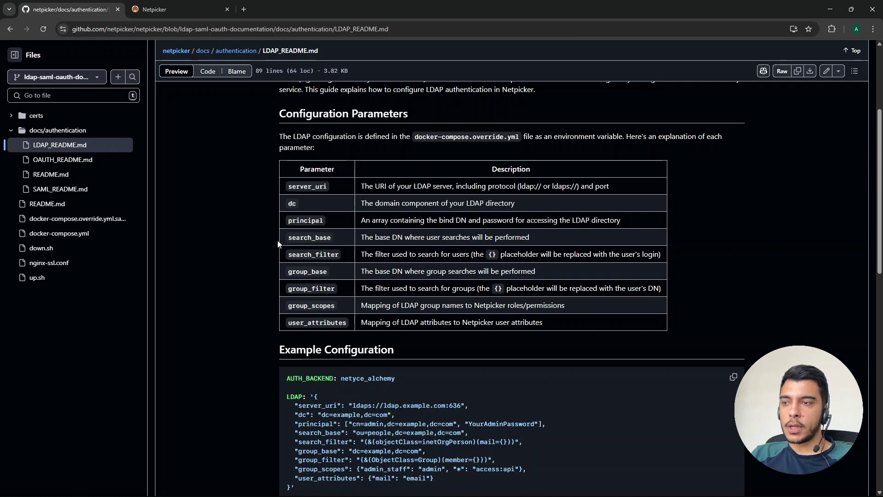
scroll(278, 244, down, 3)
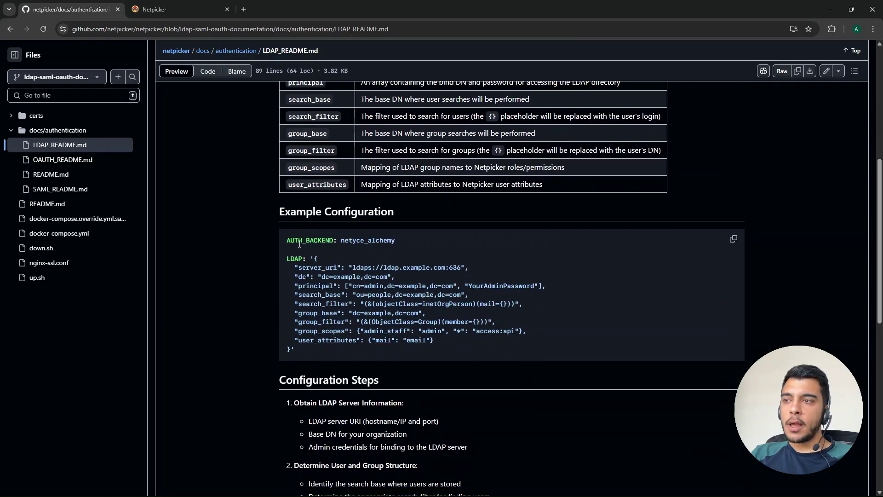
drag(287, 240, 332, 241)
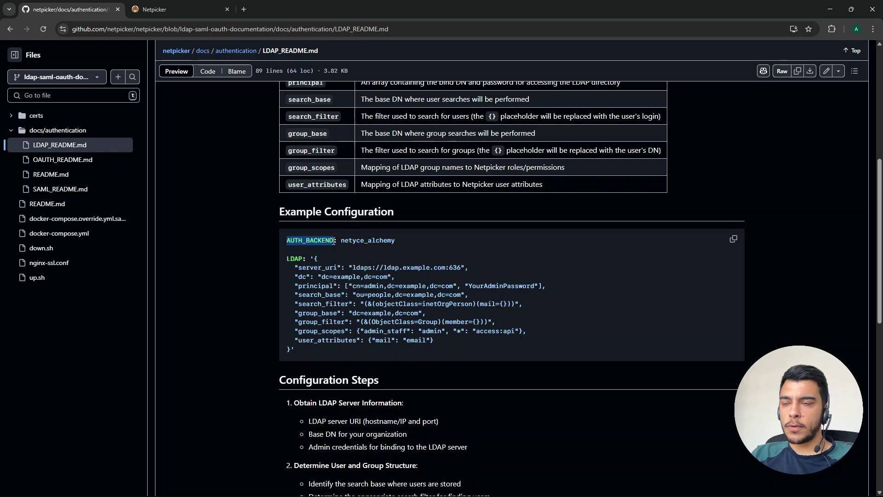
click(400, 255)
drag(400, 241, 341, 242)
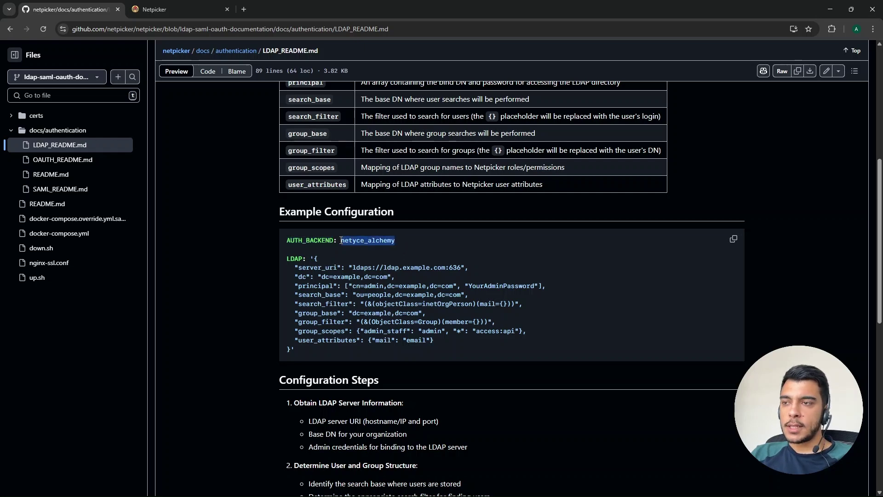
click(288, 262)
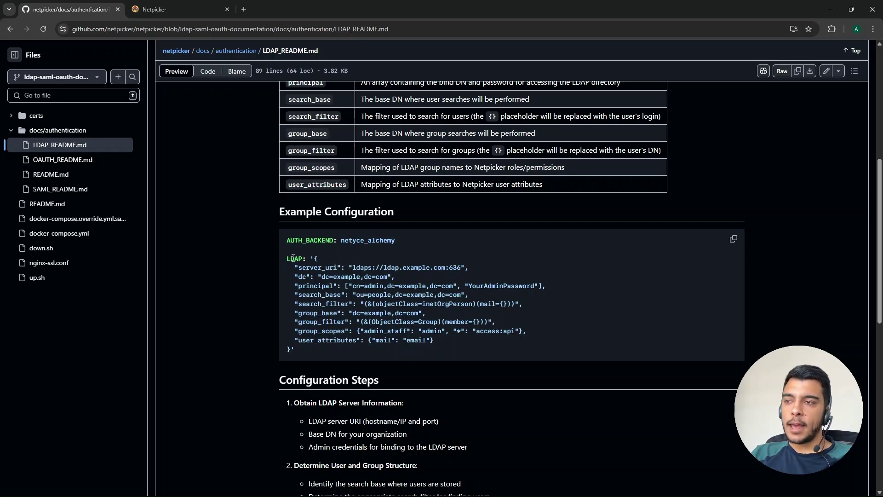
drag(286, 259, 437, 351)
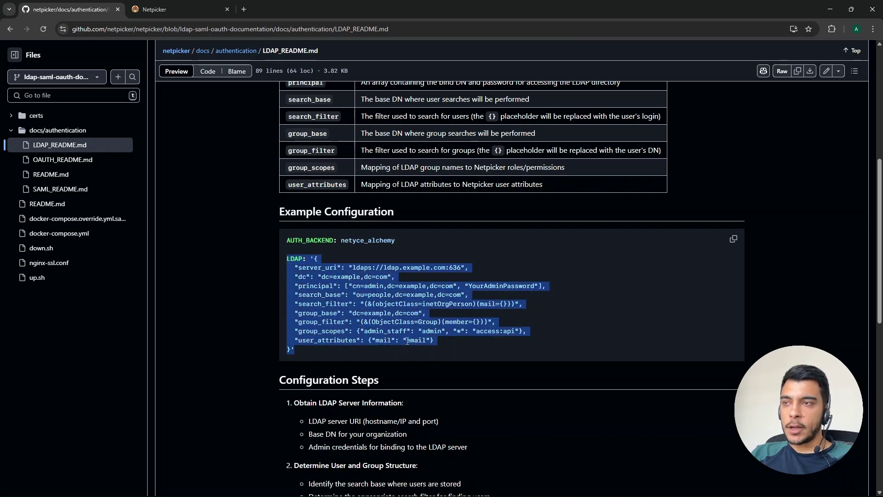
Review the README's LDAP parameter table, from server_uri to user_attributes, against the example configuration
scroll(396, 341, up, 1)
scroll(332, 325, up, 2)
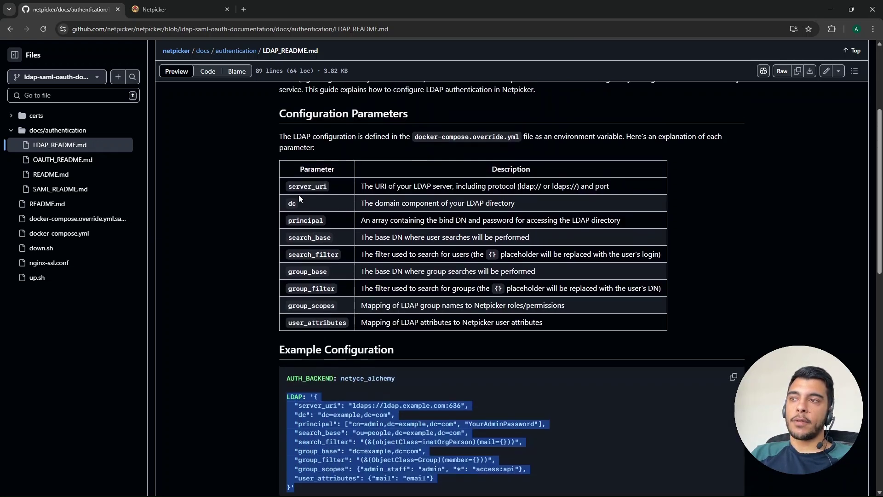
drag(545, 324, 267, 191)
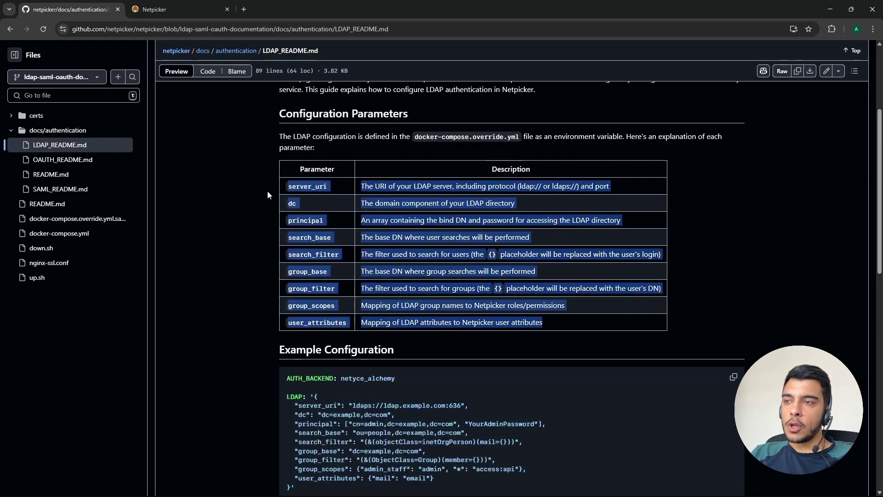
click(261, 220)
scroll(234, 269, down, 1)
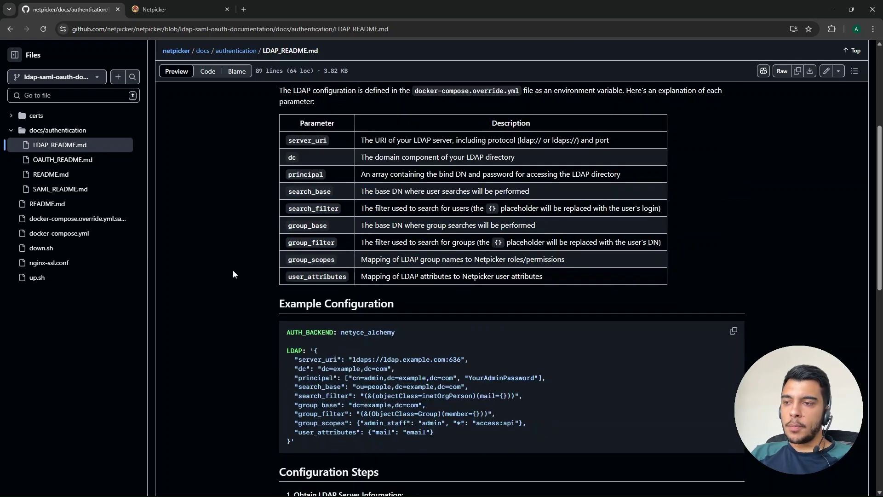
scroll(233, 271, down, 2)
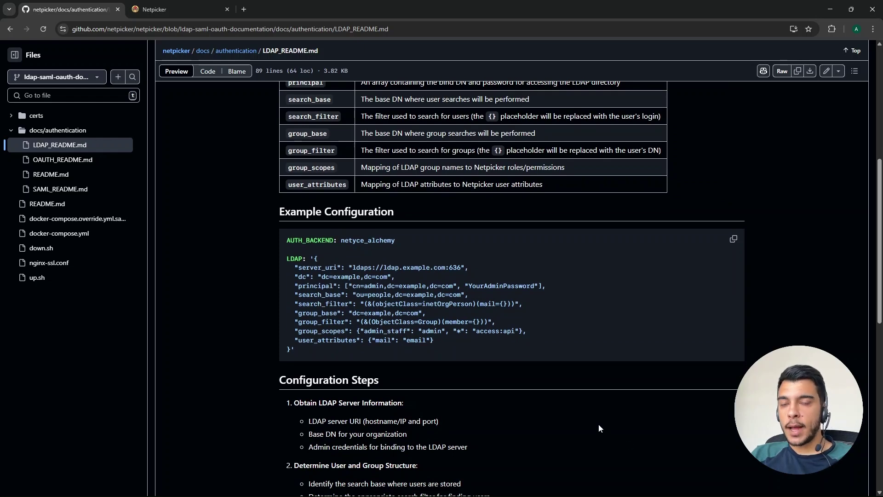
Switch to Cursor and look through docker-compose.yml and docker-compose.override.yml
key(alt+Tab)
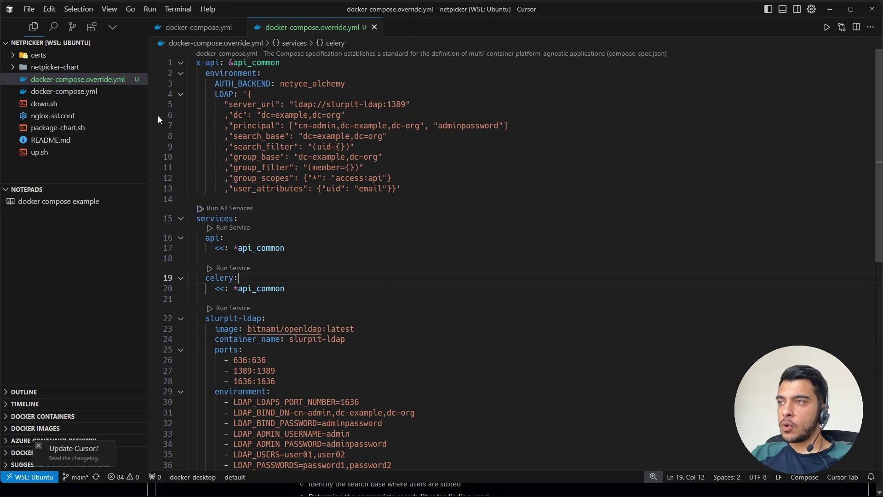
click(206, 33)
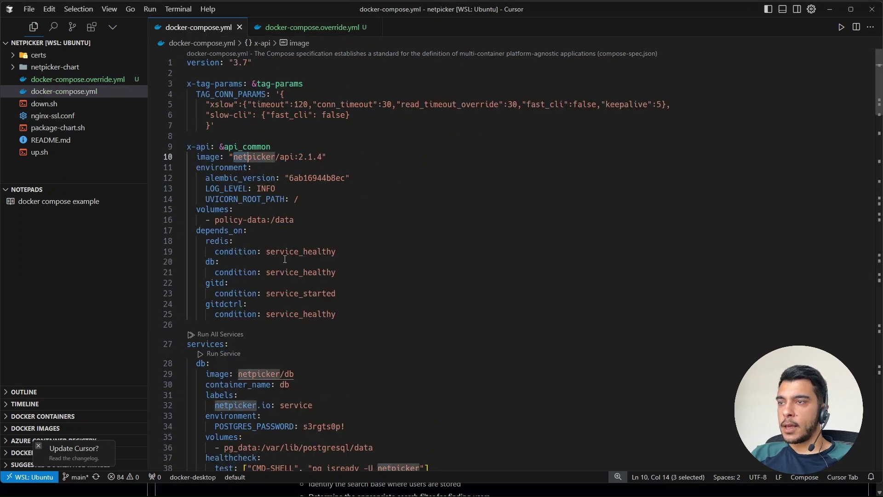
scroll(285, 259, down, 9)
key(ctrl+Tab)
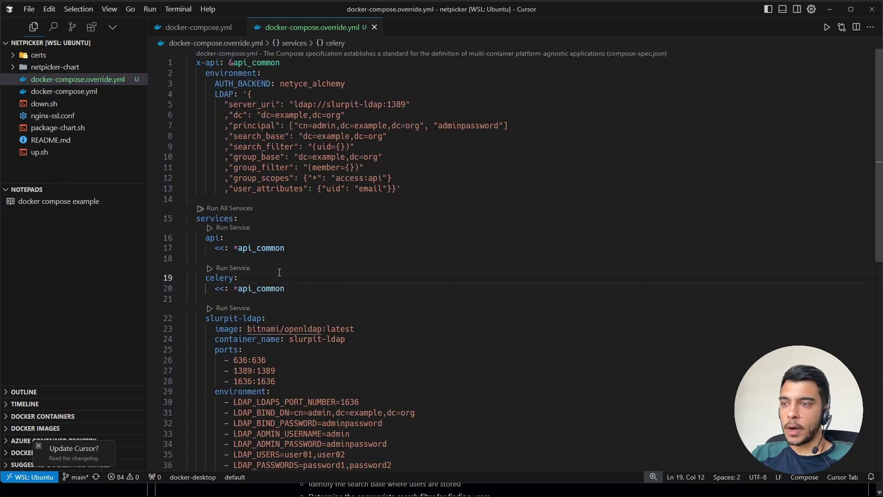
scroll(282, 274, down, 1)
scroll(283, 273, up, 1)
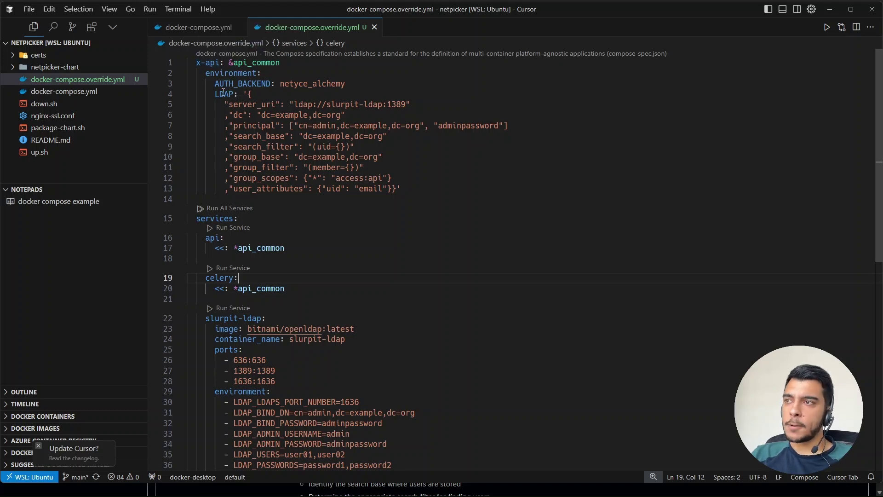
Examine the AUTH_BACKEND and LDAP environment settings under x-api in docker-compose.override.yml
drag(215, 84, 271, 84)
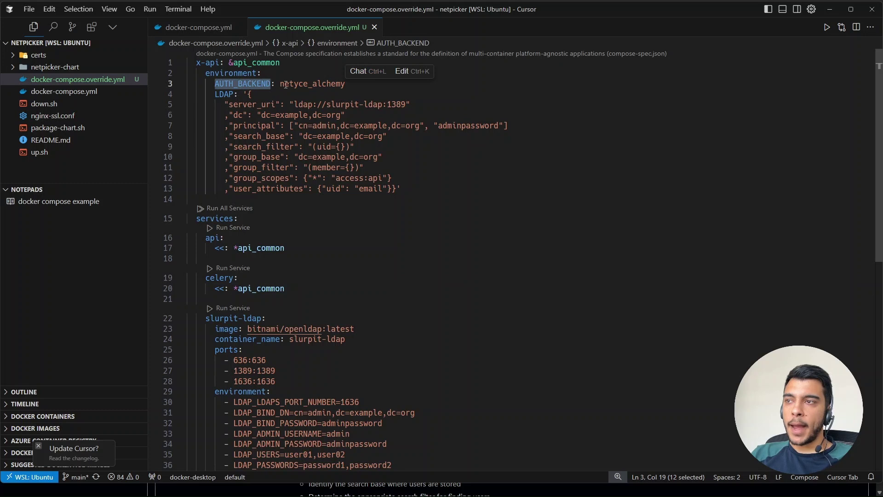
drag(345, 85, 280, 84)
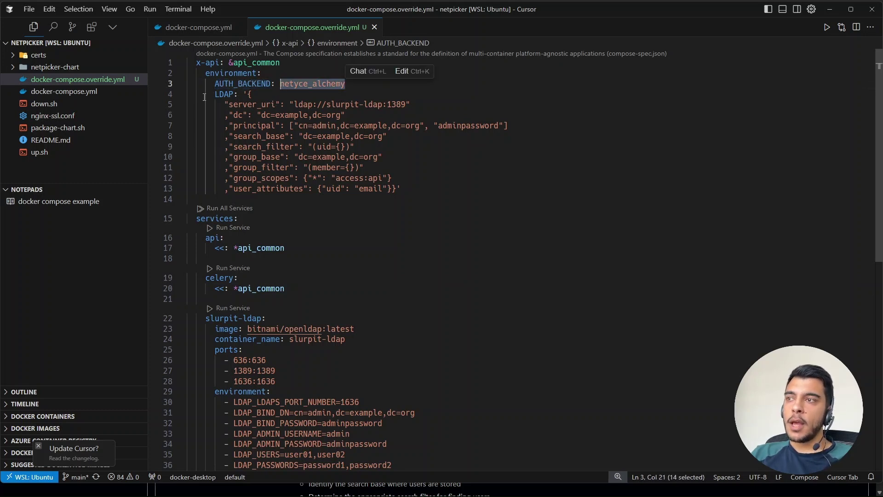
drag(196, 94, 410, 189)
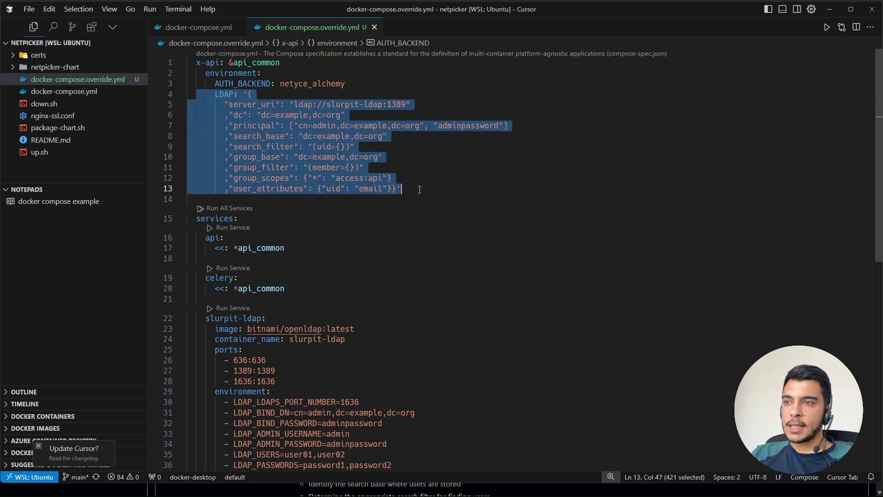
key(Escape)
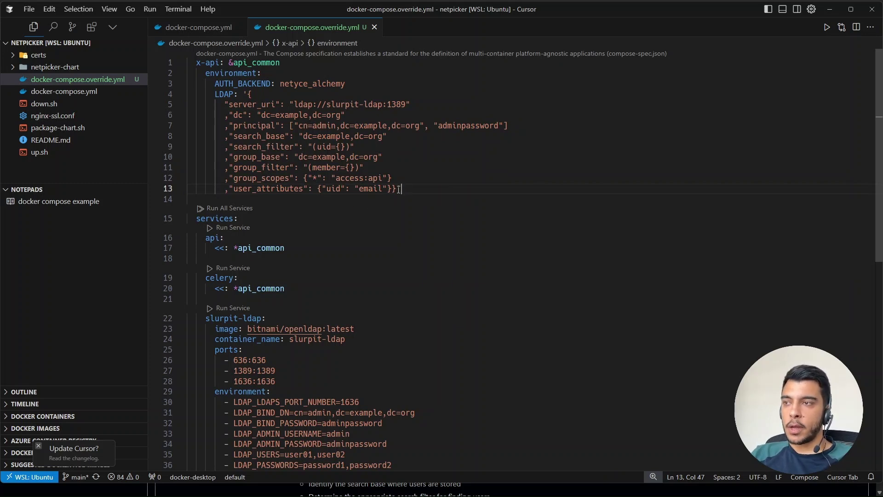
Examine the slurpit-ldap service definition in the override file, including its image, ports and environment
scroll(330, 259, down, 1)
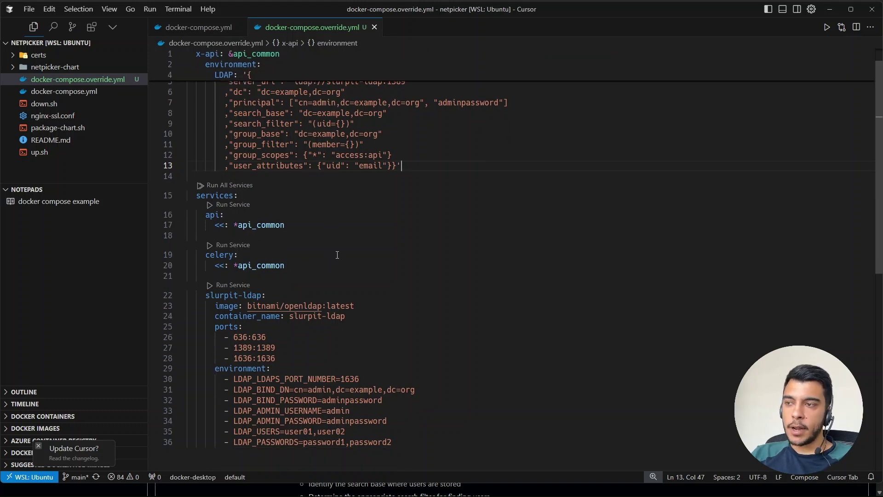
scroll(337, 255, down, 1)
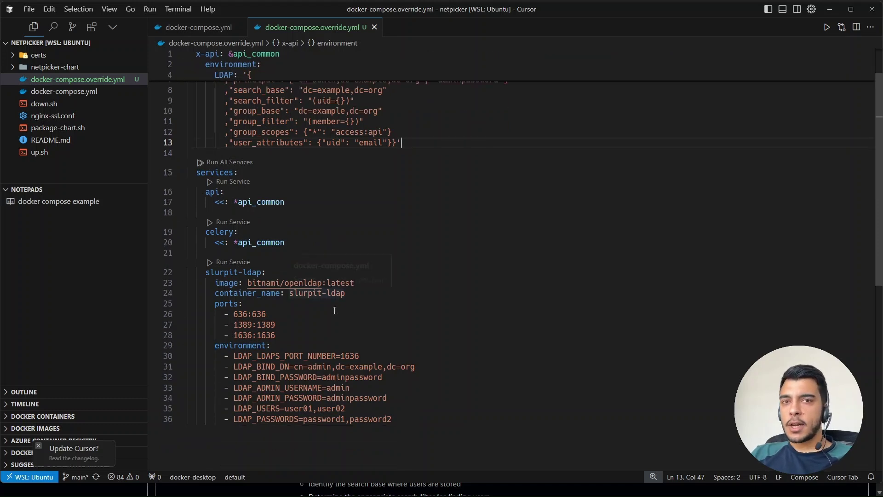
drag(392, 419, 177, 272)
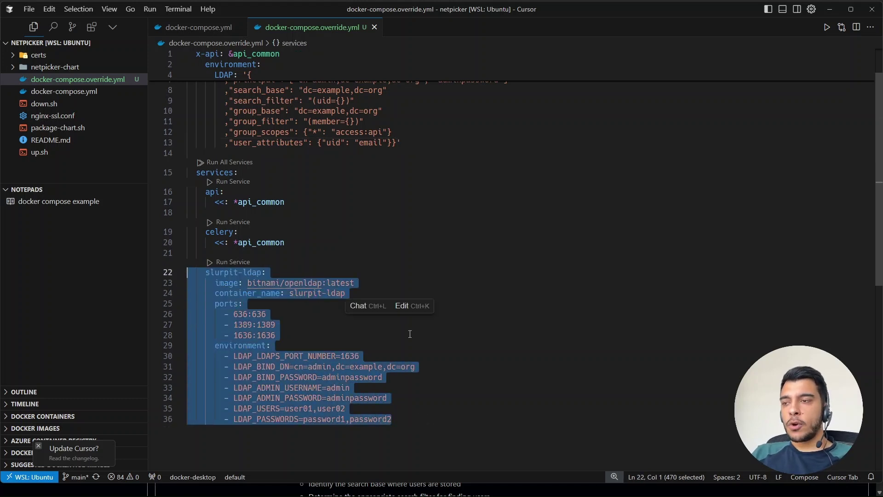
click(426, 421)
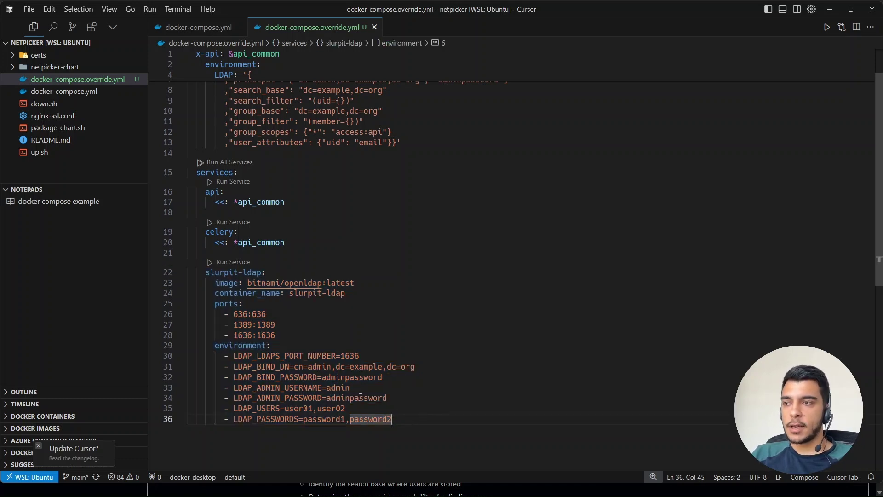
mouse_move(257, 344)
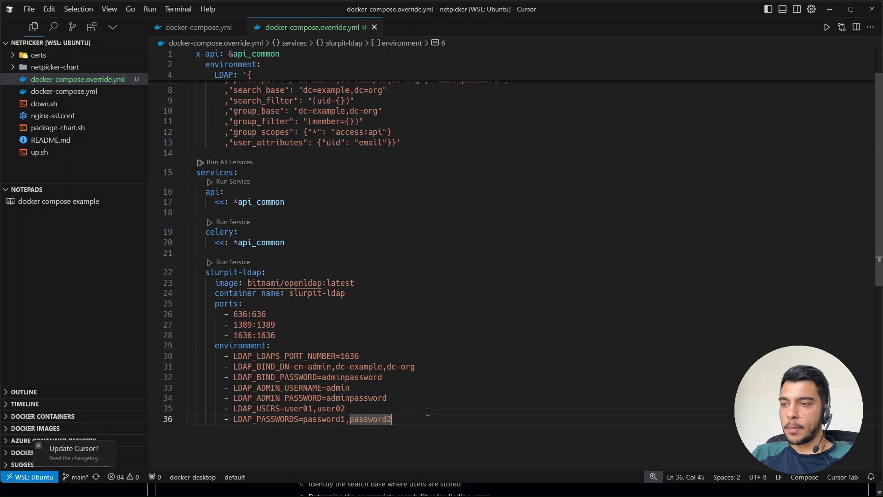
Check the LDAP server URI's protocol and port against the service's ports, and inspect the bind password in principal
scroll(428, 412, up, 2)
double_click(303, 105)
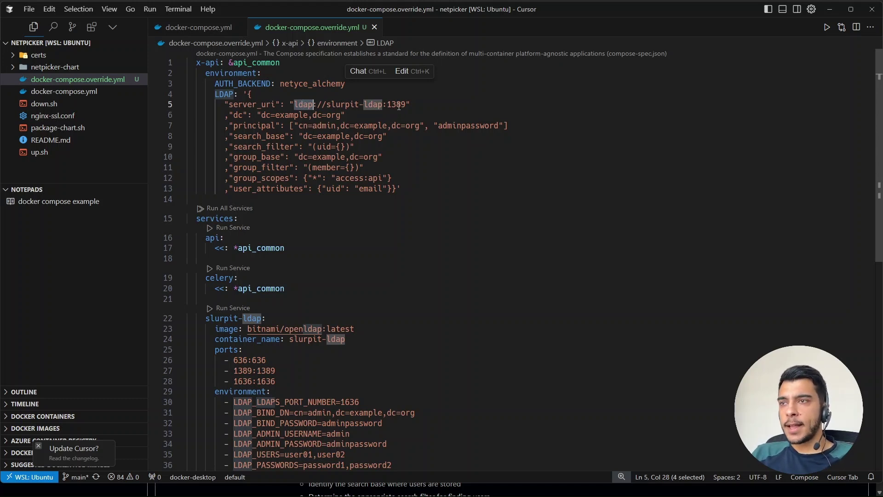
double_click(396, 105)
double_click(242, 382)
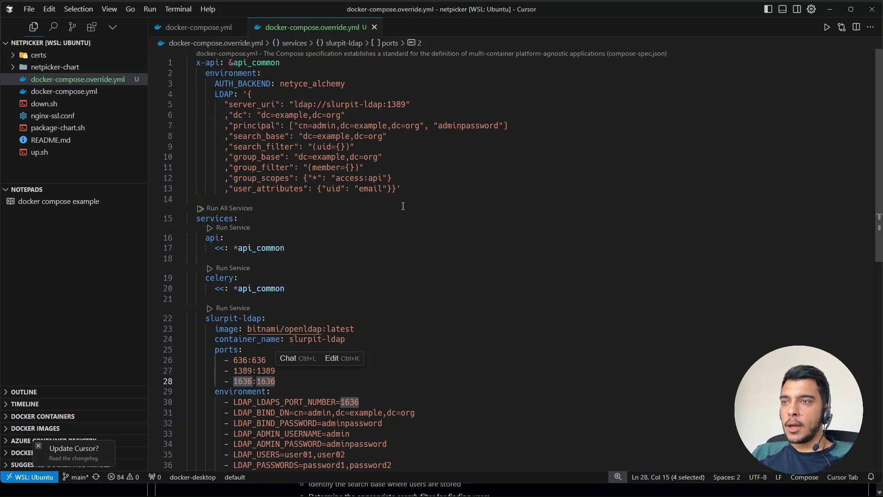
double_click(468, 126)
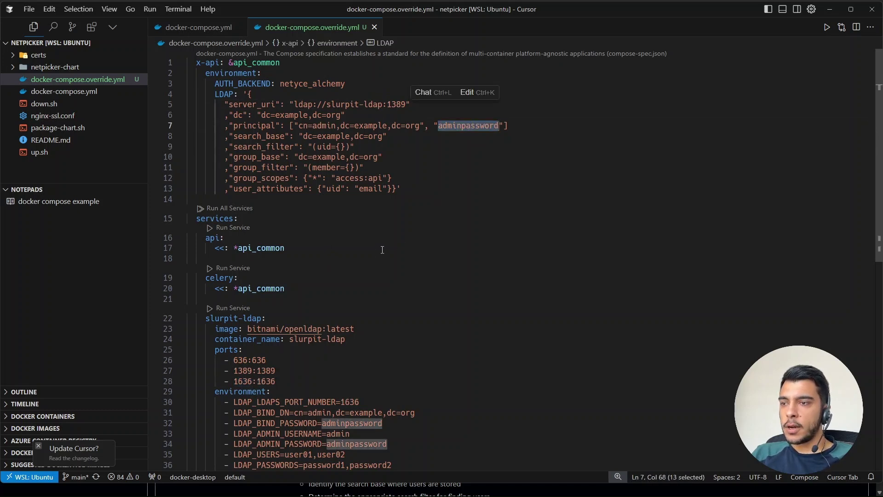
Examine the LDAP_USERS and LDAP_PASSWORDS entries of the slurpit-ldap service for the first test user's credentials
scroll(378, 258, down, 1)
scroll(342, 345, down, 1)
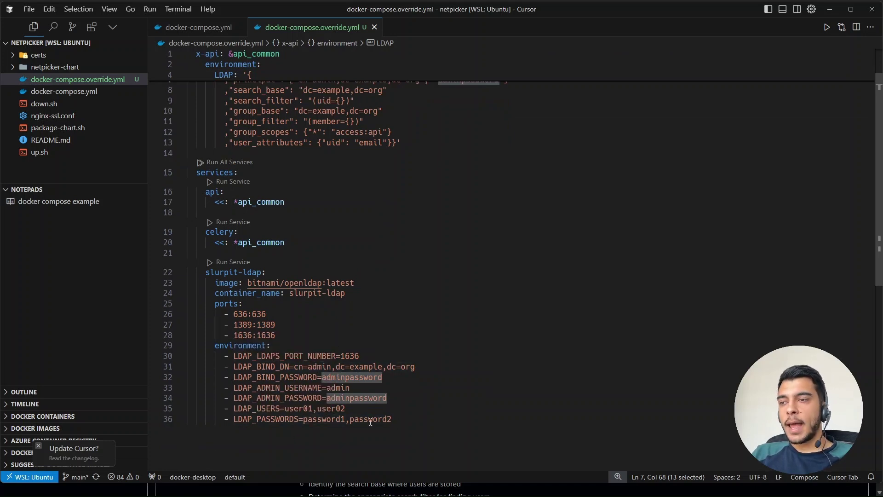
click(445, 418)
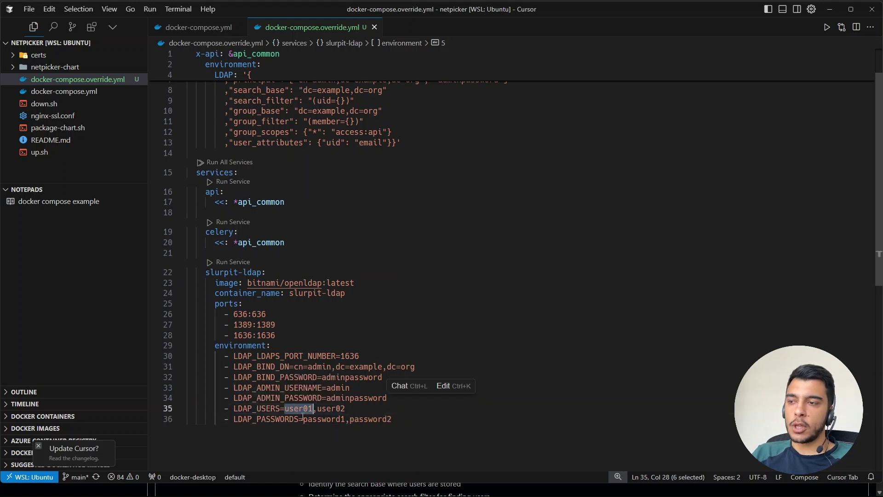
double_click(325, 421)
click(423, 420)
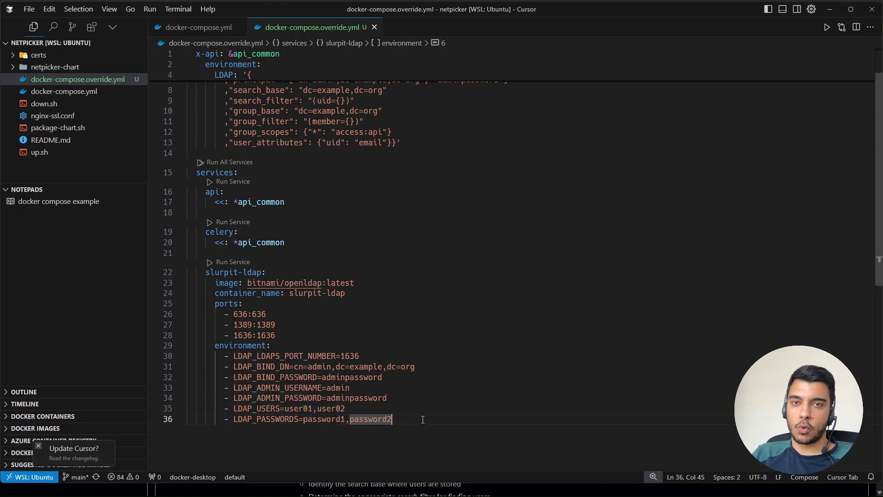
Switch to Netpicker in the browser, log in as user01 with the account password, and dismiss the password warning
key(alt+Tab)
click(173, 18)
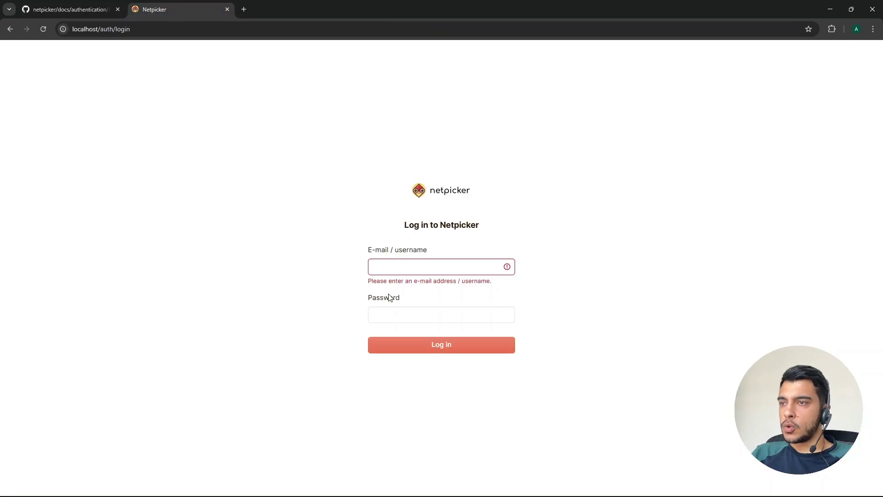
click(398, 271)
text(user01)
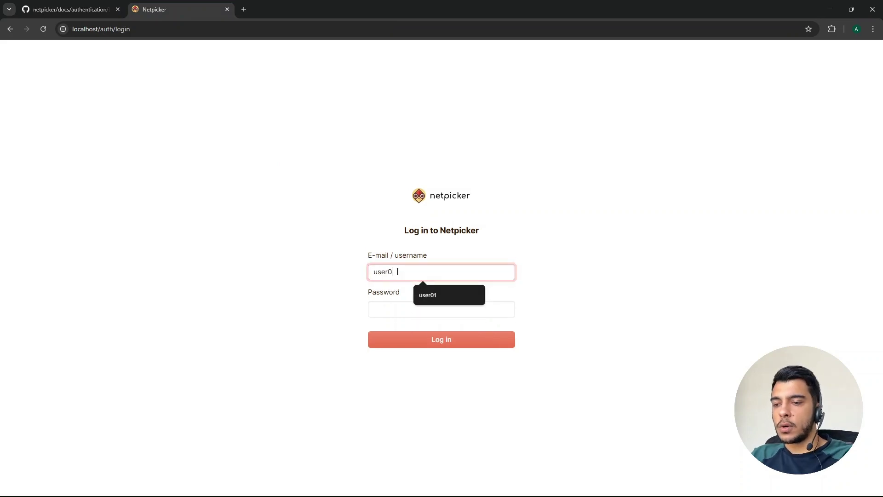
key(Tab)
text(passw)
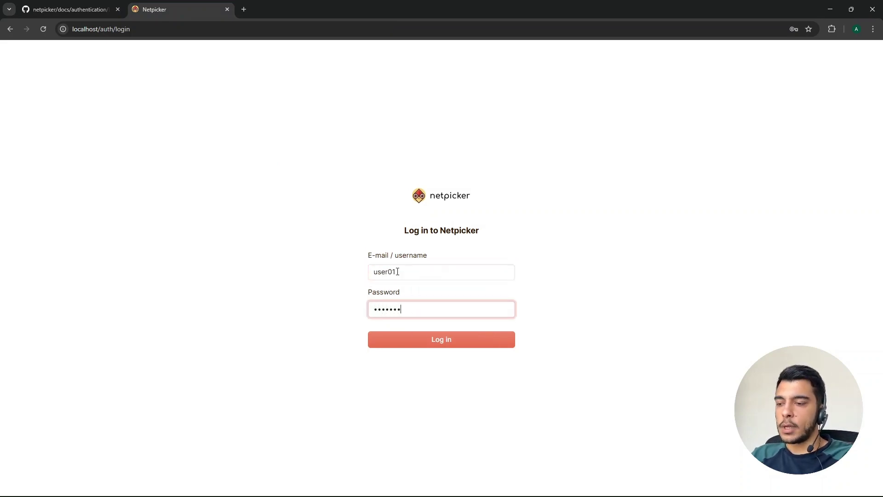
text(ord)
key(Return)
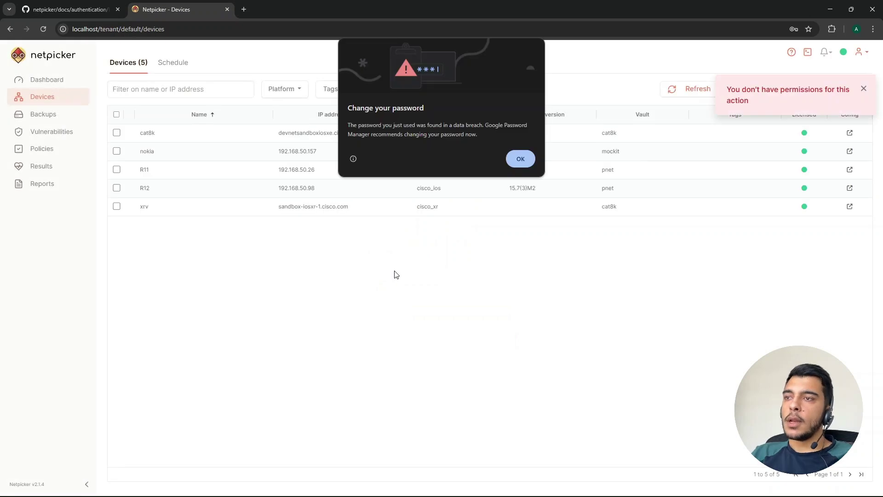
click(522, 159)
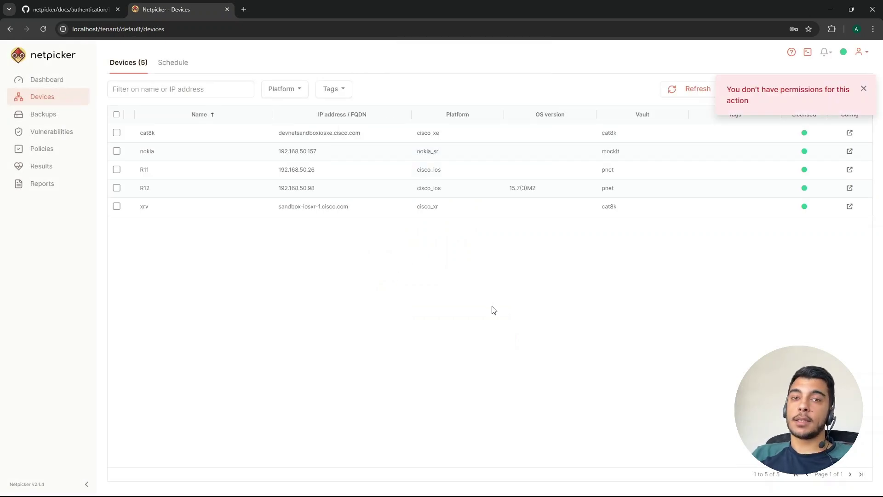